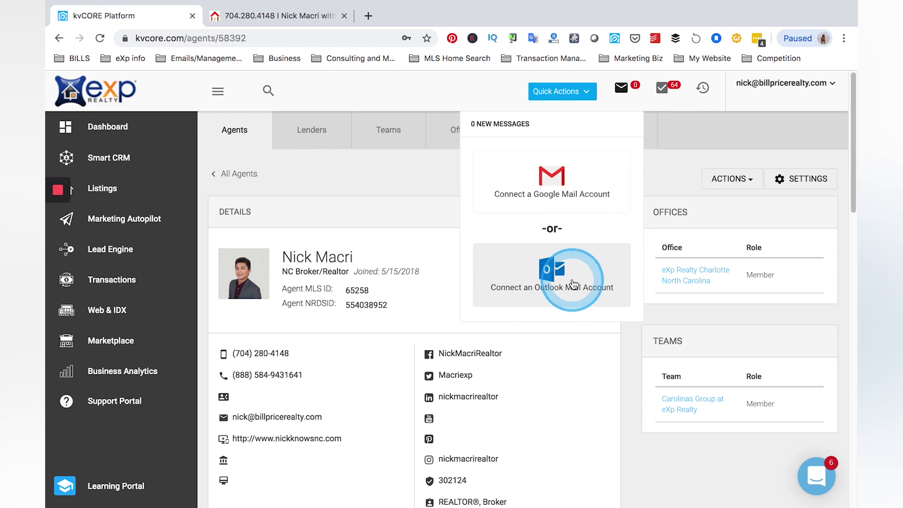
Review the options for connecting a Google or Outlook mail account, and close them
left_click(555, 182)
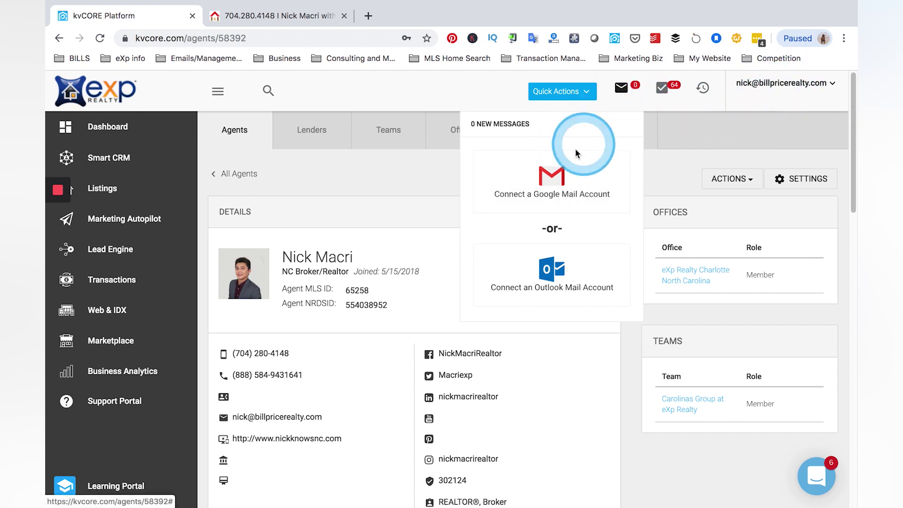
left_click(450, 87)
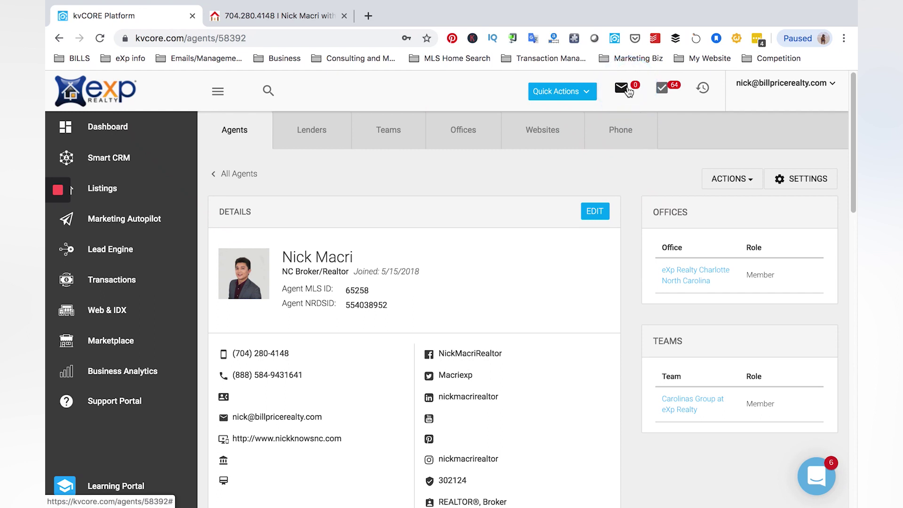
Open the signed-in agent's own profile page from the account options
left_click(795, 91)
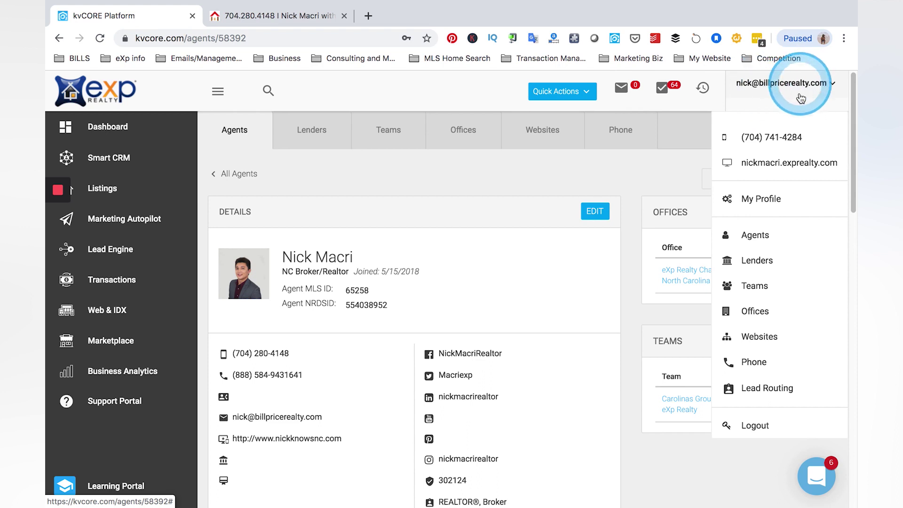
left_click(785, 89)
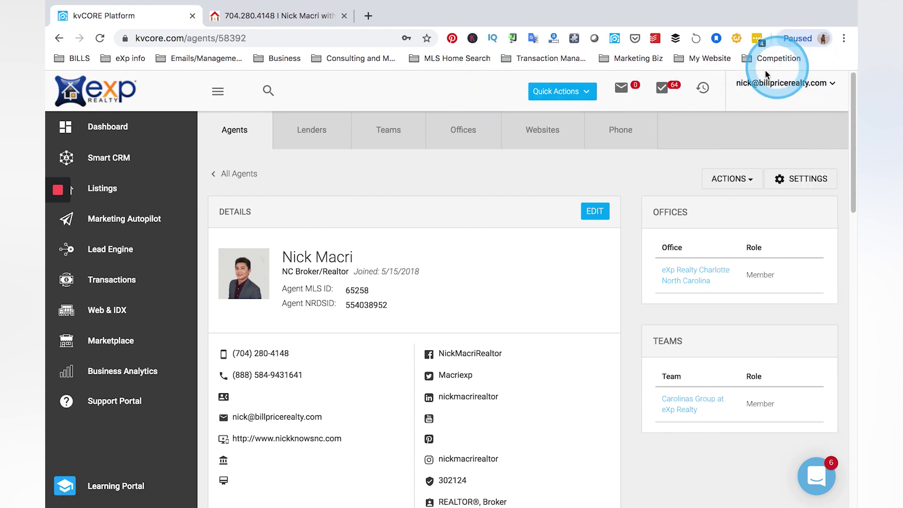
left_click(778, 85)
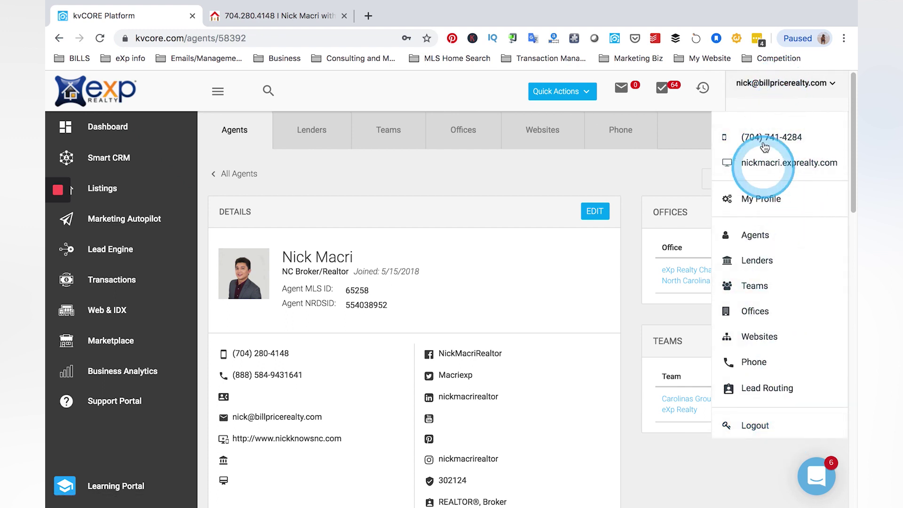
left_click(763, 200)
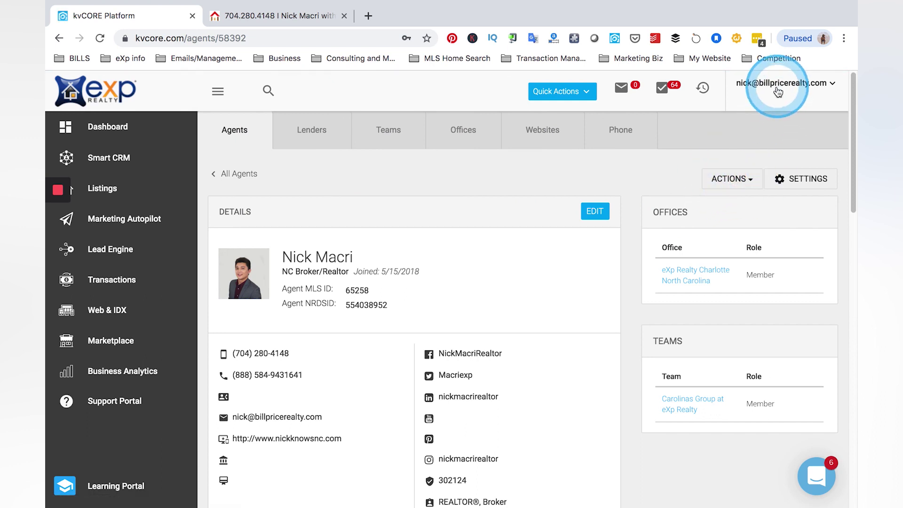
Review the agent's contact privacy, lead routing, daily call creation and holiday settings, and save them
left_click(730, 179)
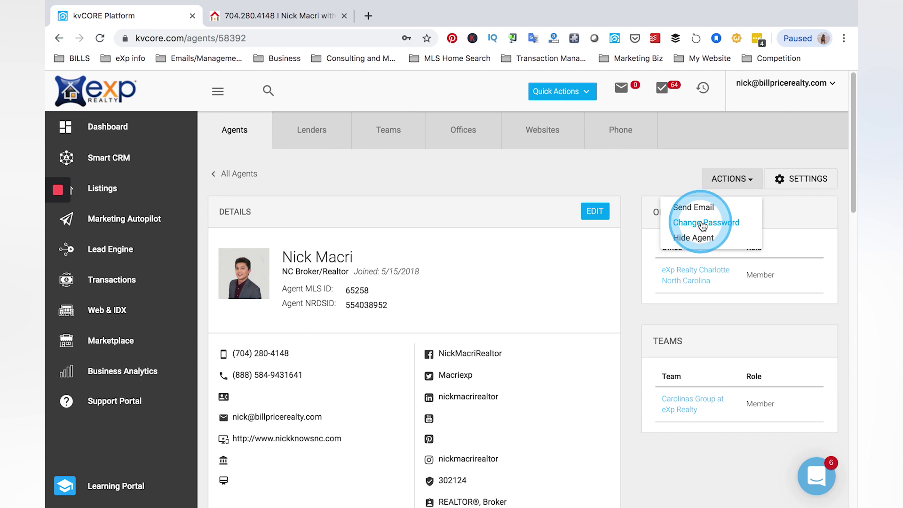
left_click(670, 170)
left_click(805, 179)
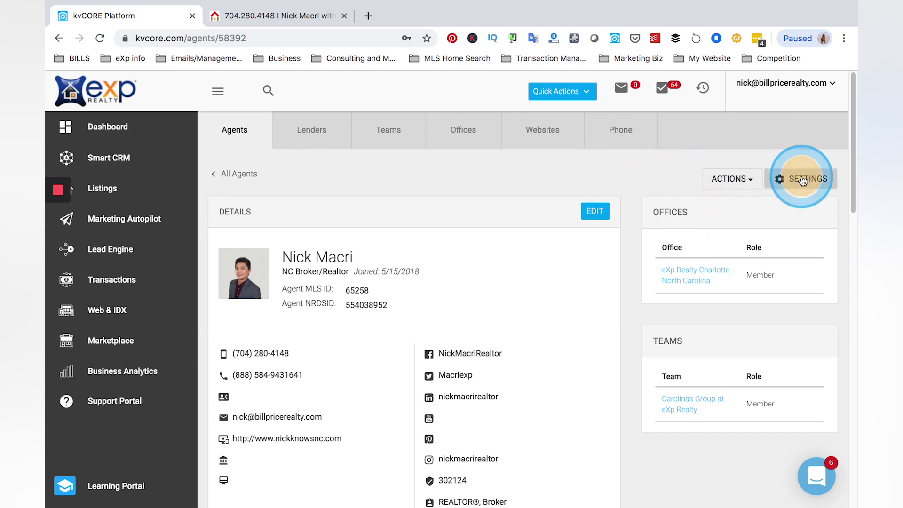
scroll(503, 216, "down", 3)
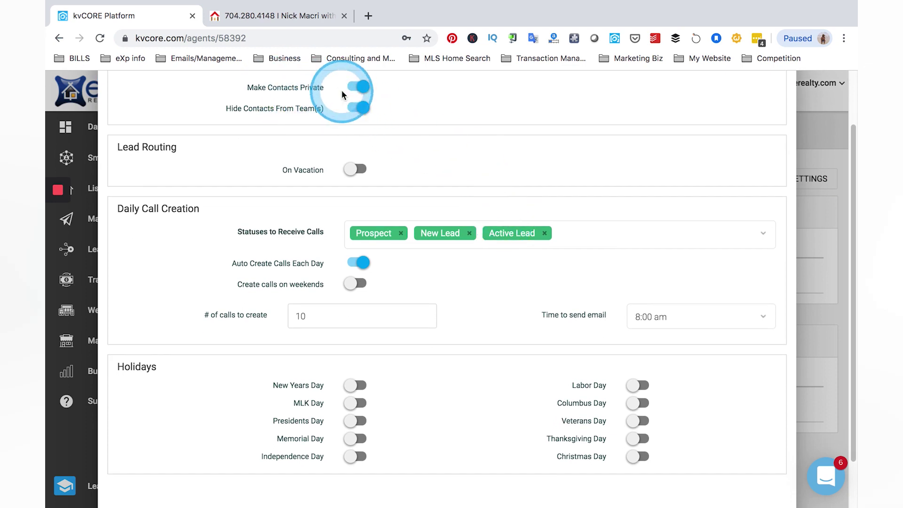
scroll(369, 128, "down", 1)
scroll(369, 130, "down", 1)
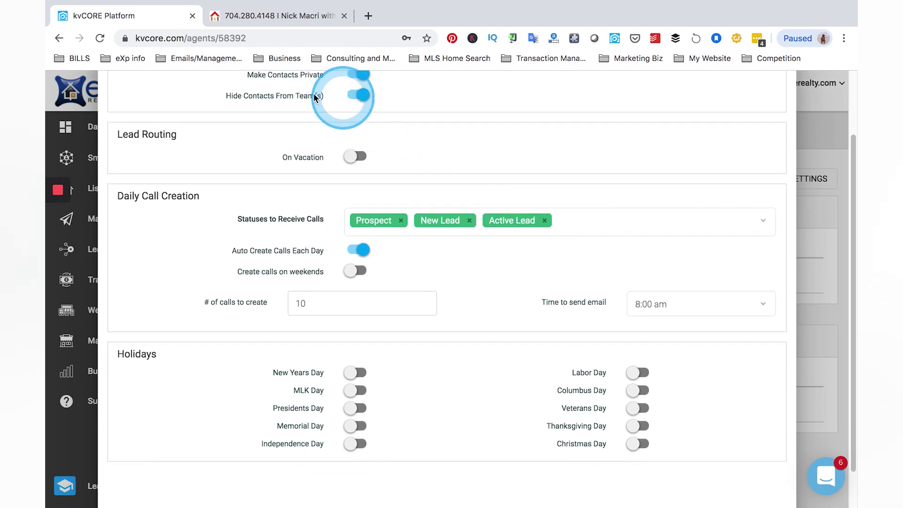
scroll(371, 117, "down", 2)
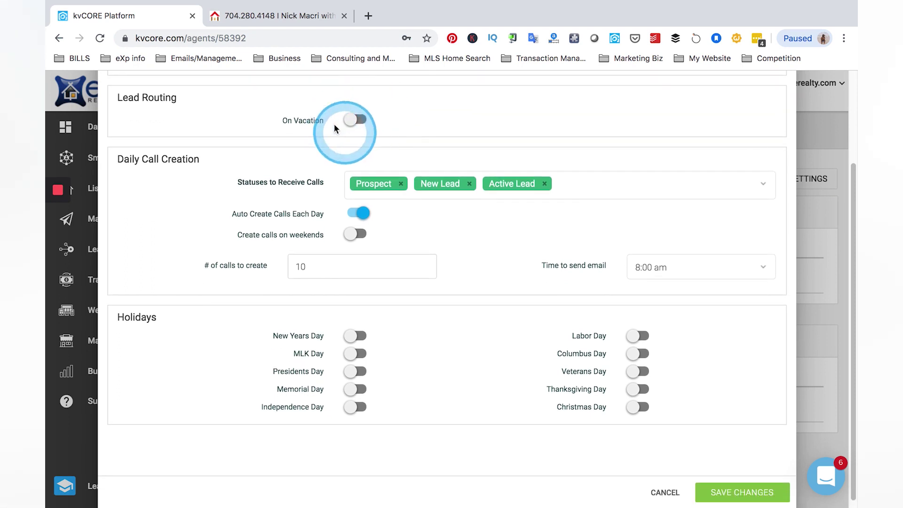
scroll(306, 144, "down", 1)
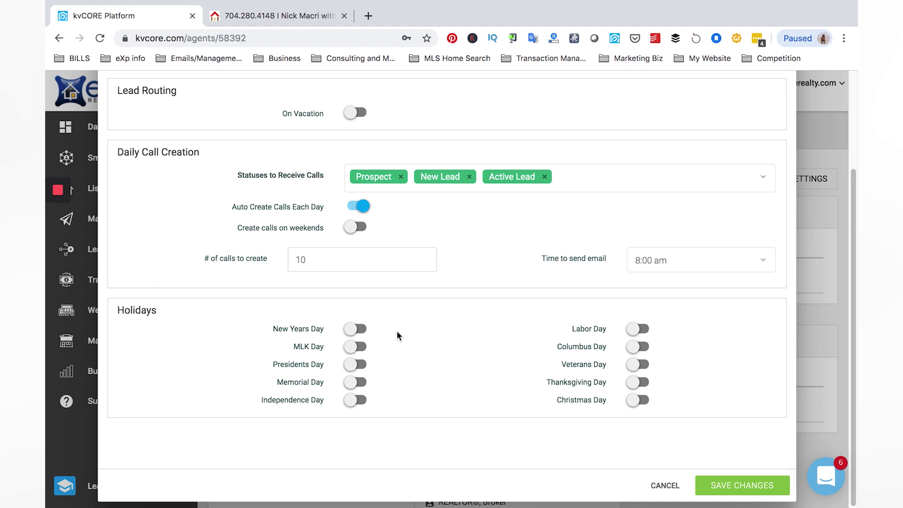
scroll(425, 351, "up", 1)
left_click(762, 492)
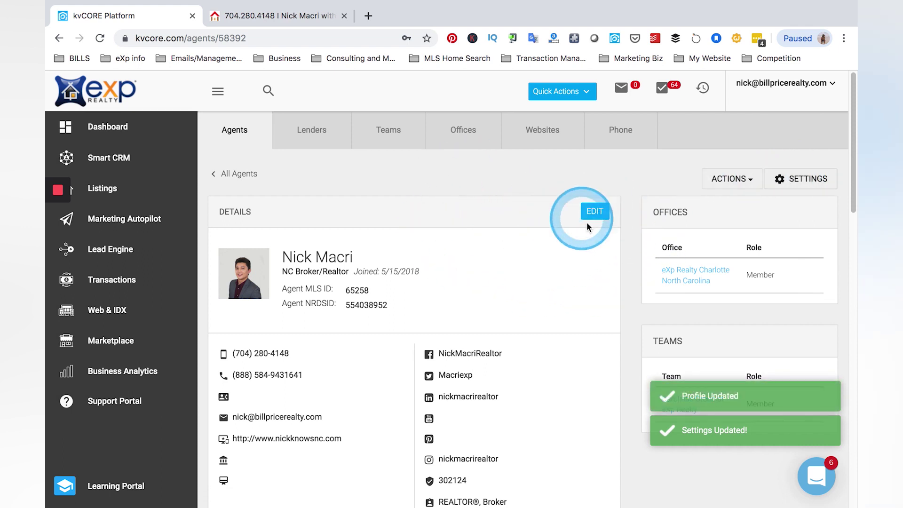
Open the agent's profile details for editing and bring the MLS ID field into view
left_click(595, 211)
scroll(462, 296, "down", 2)
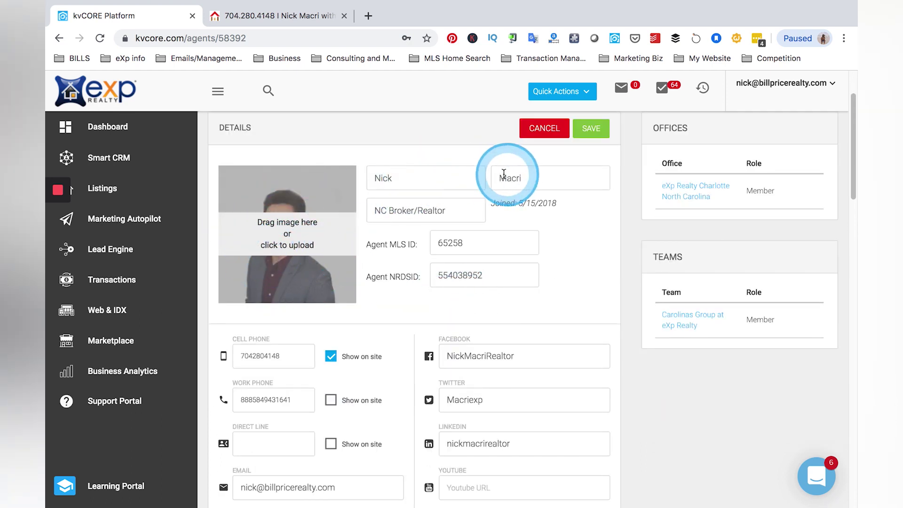
scroll(500, 240, "down", 1)
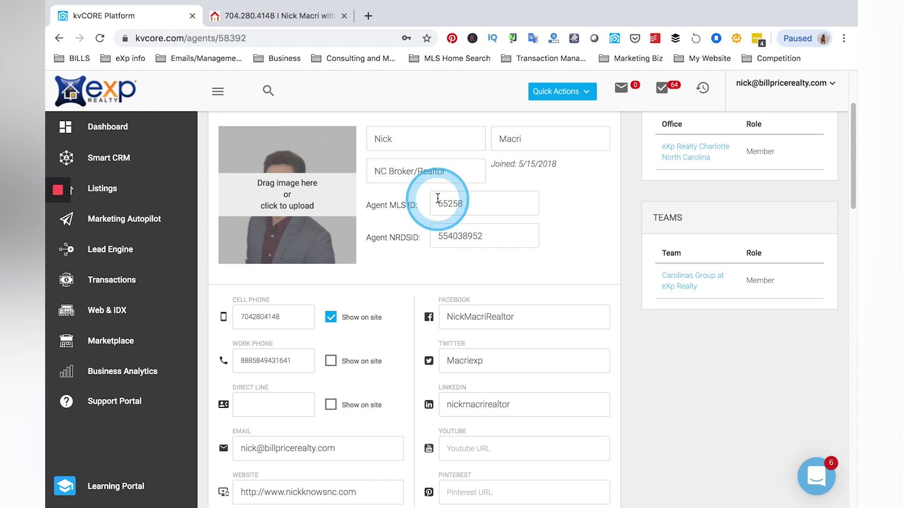
Switch to the agent's public website and examine the property in its My Listings section
left_click(275, 17)
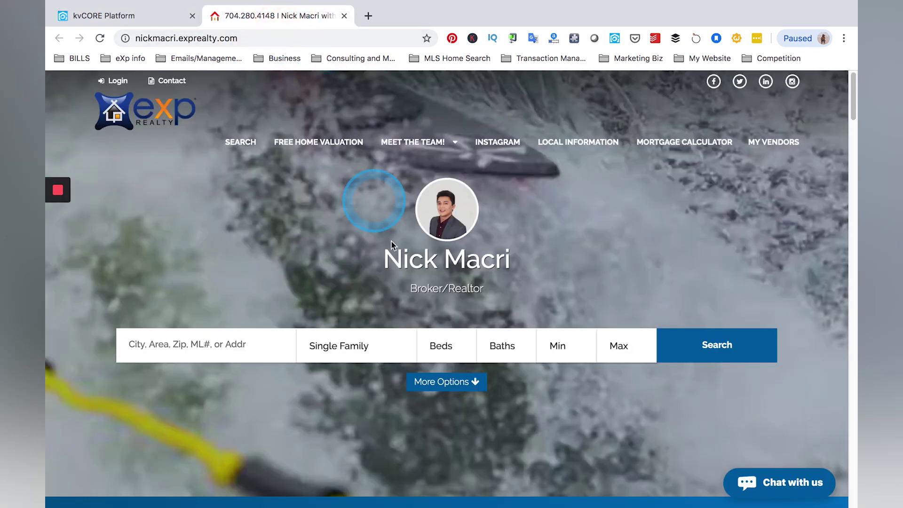
scroll(394, 278, "down", 15)
scroll(394, 282, "down", 20)
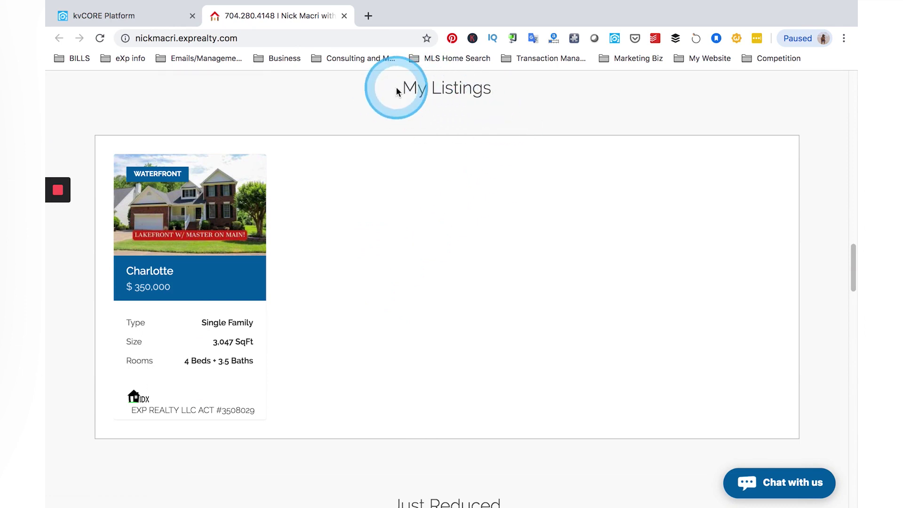
mouse_move(157, 198)
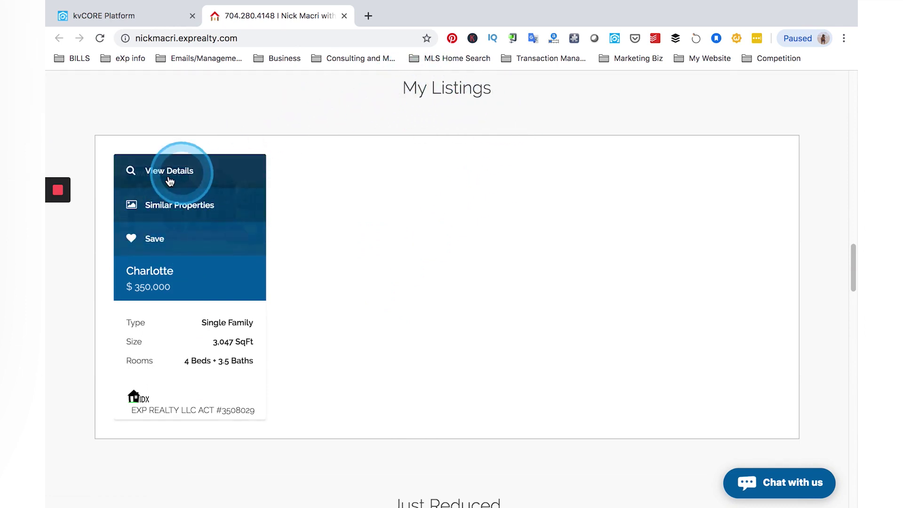
Return to the profile editor and review the agent's MLS ID, phone, email, website and lender fields
left_click(123, 17)
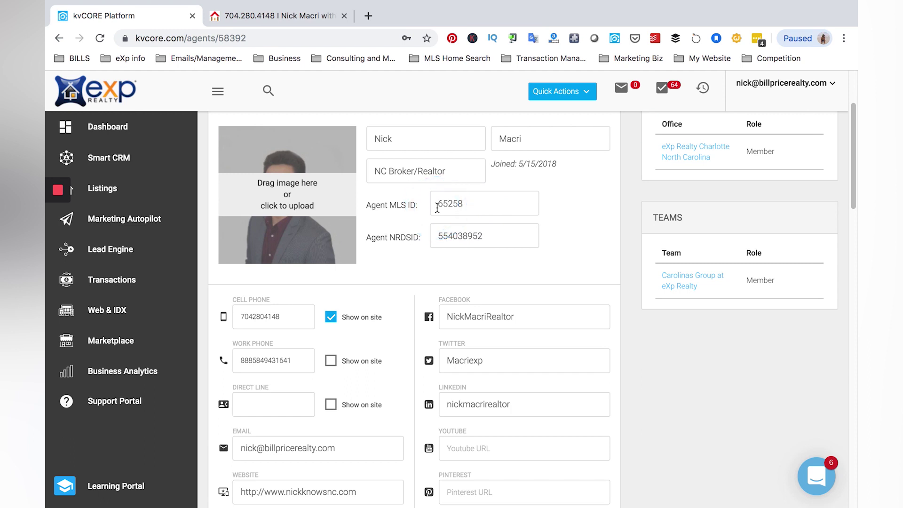
left_click(437, 207)
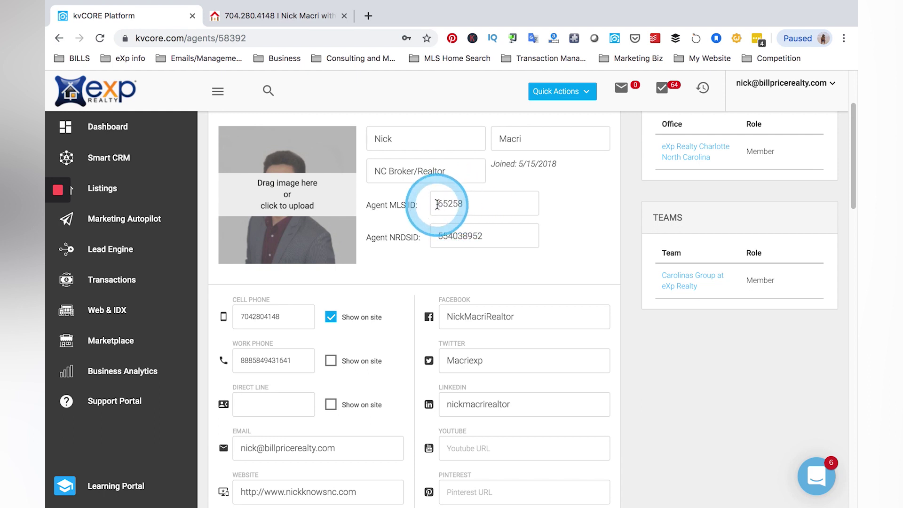
scroll(403, 231, "down", 3)
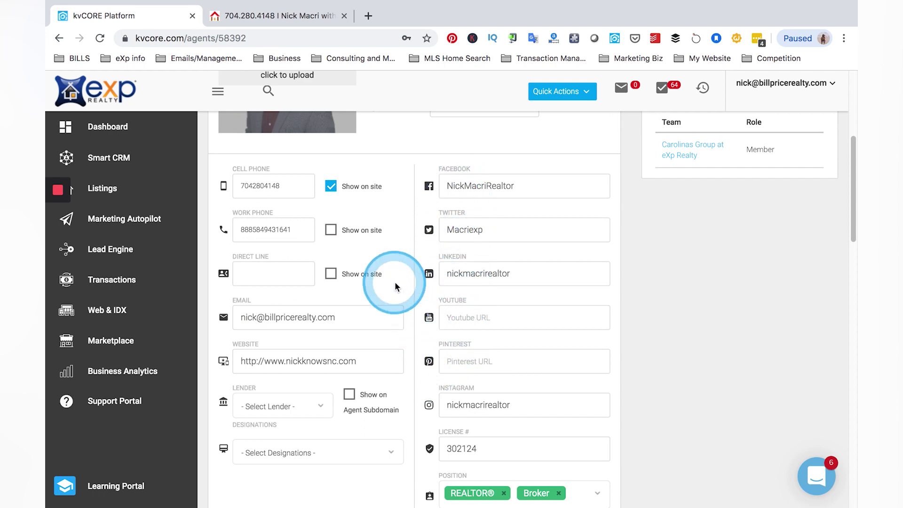
scroll(394, 283, "down", 5)
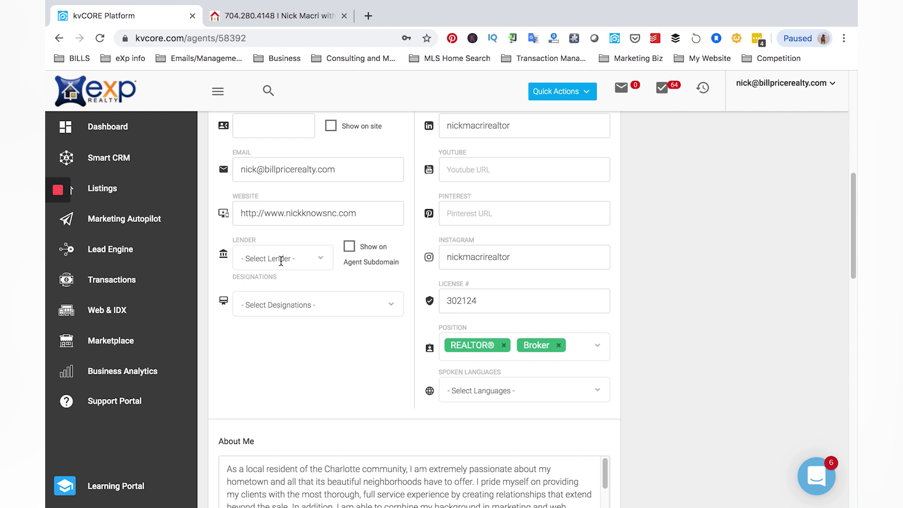
left_click(349, 247)
mouse_move(237, 244)
left_mouse_down()
mouse_move(239, 256)
mouse_move(261, 260)
left_mouse_up()
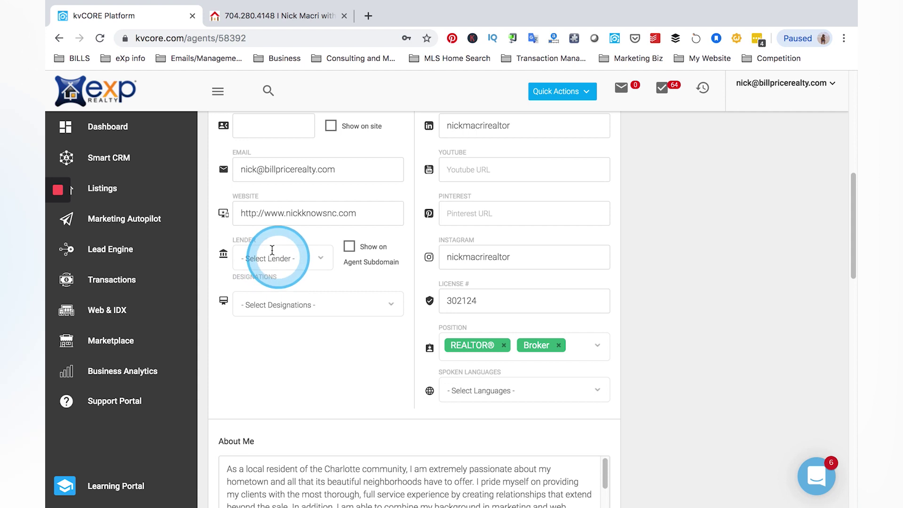
Browse the designations available for the agent's profile, and close the list
scroll(423, 255, "up", 1)
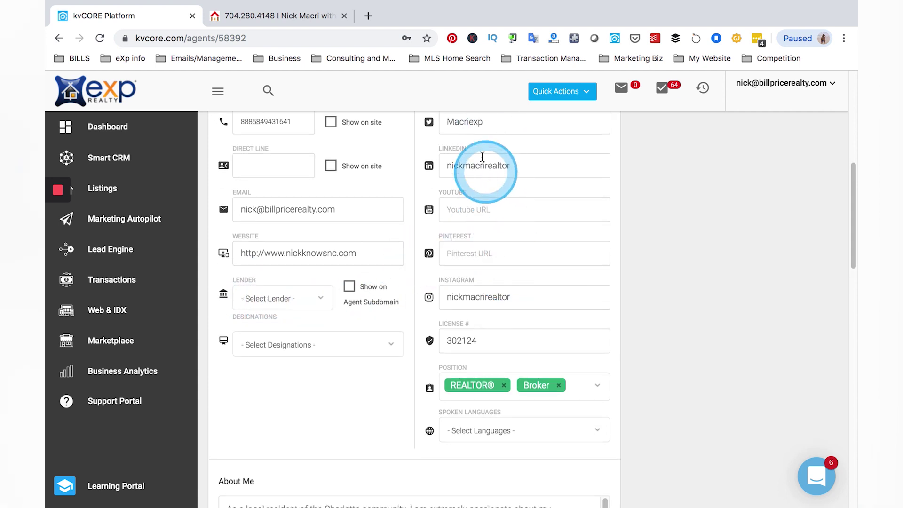
scroll(471, 283, "down", 1)
left_click(264, 308)
scroll(277, 230, "down", 3)
scroll(278, 233, "down", 10)
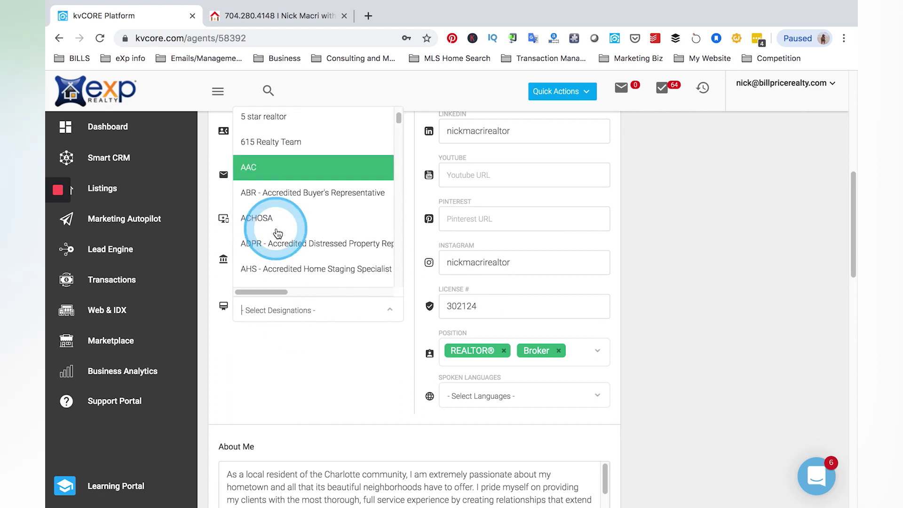
scroll(277, 234, "down", 10)
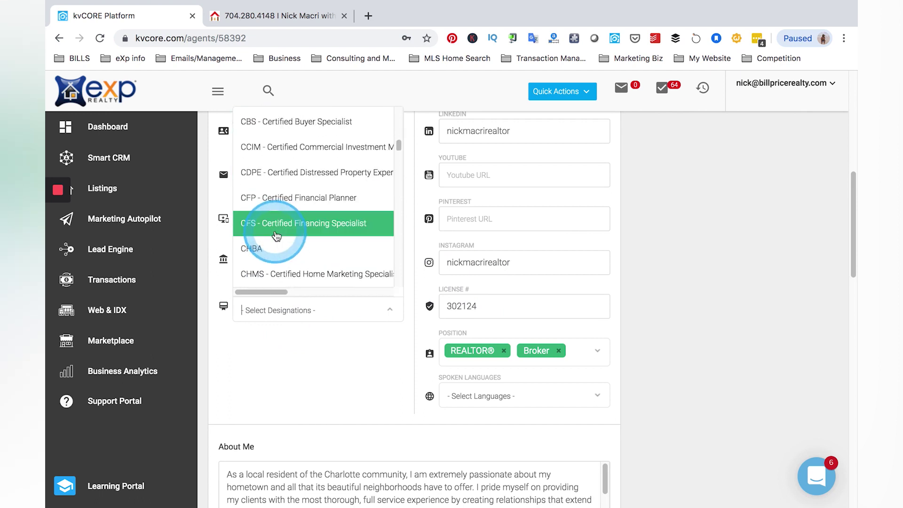
left_click(320, 350)
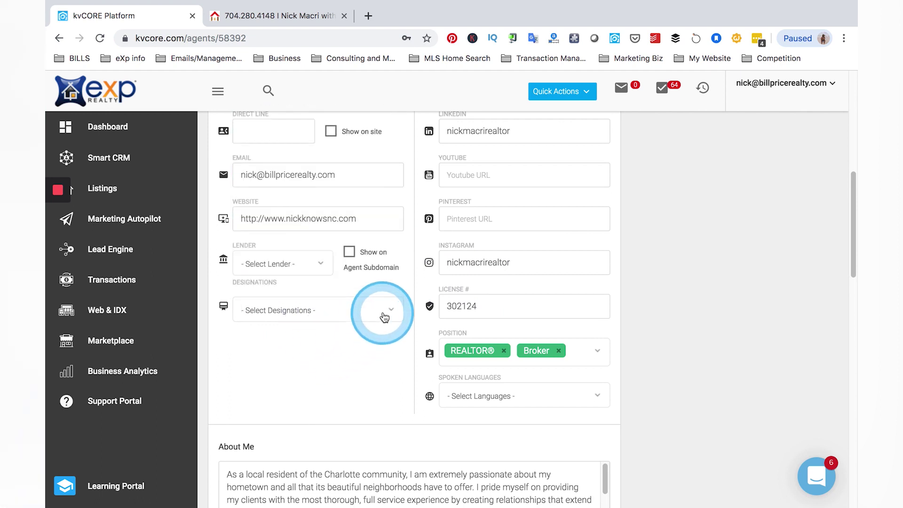
Review the license field and browse the positions available for the agent's profile
scroll(390, 318, "down", 1)
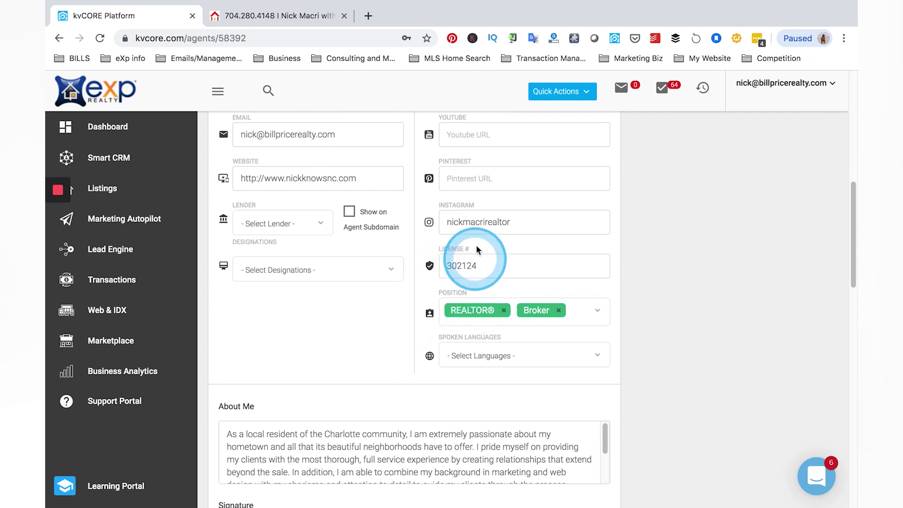
scroll(474, 263, "down", 1)
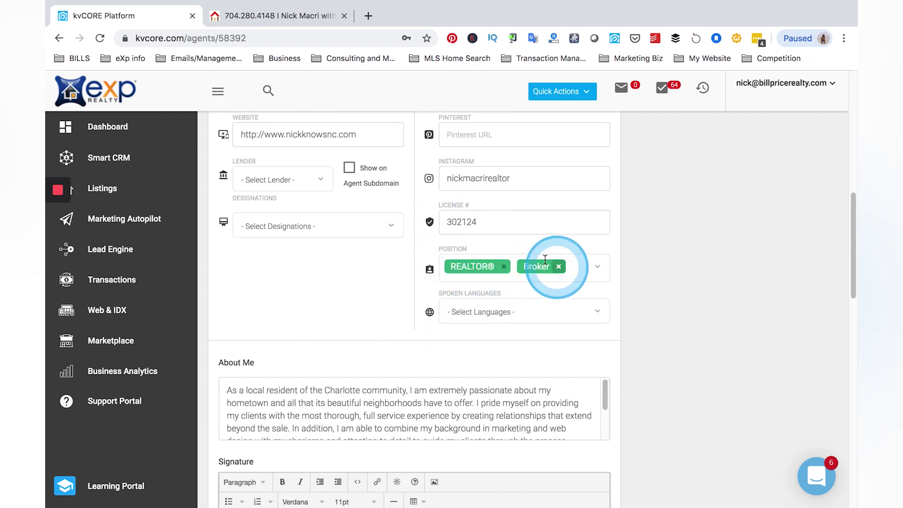
left_click(571, 266)
scroll(480, 315, "down", 2)
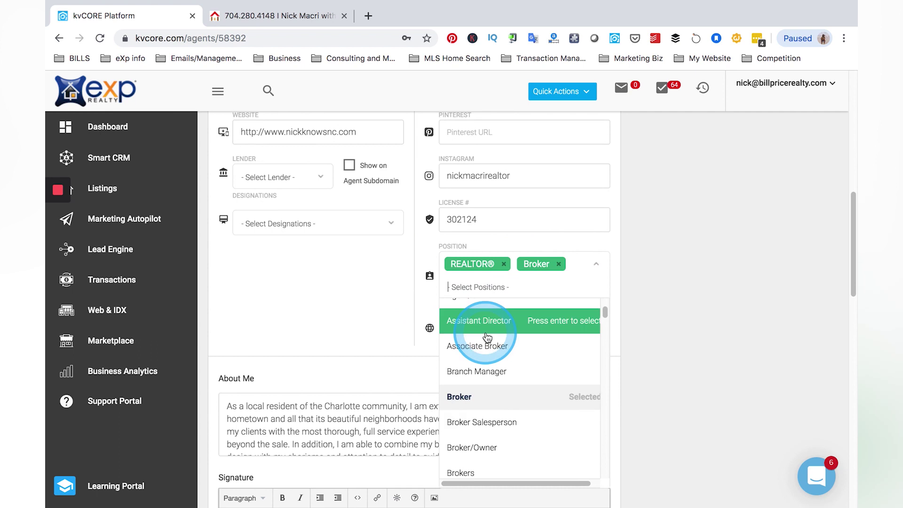
left_click(710, 272)
scroll(548, 275, "down", 2)
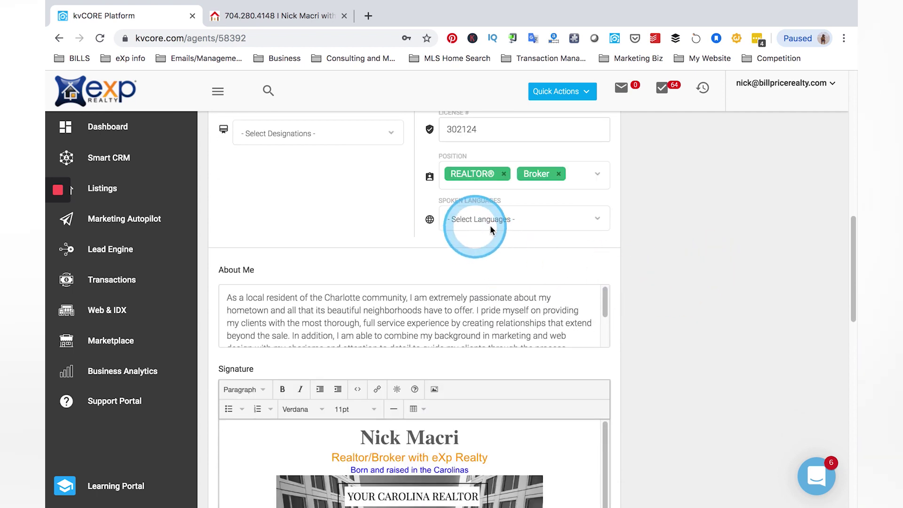
Examine the profile's About Me text and find where it appears on the agent's public website
scroll(640, 284, "down", 2)
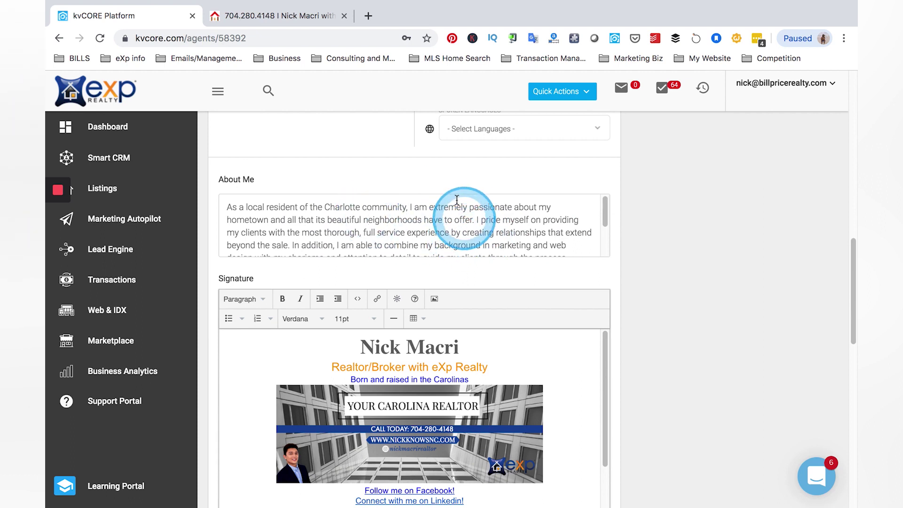
left_click(278, 16)
scroll(445, 282, "down", 3)
scroll(443, 279, "down", 10)
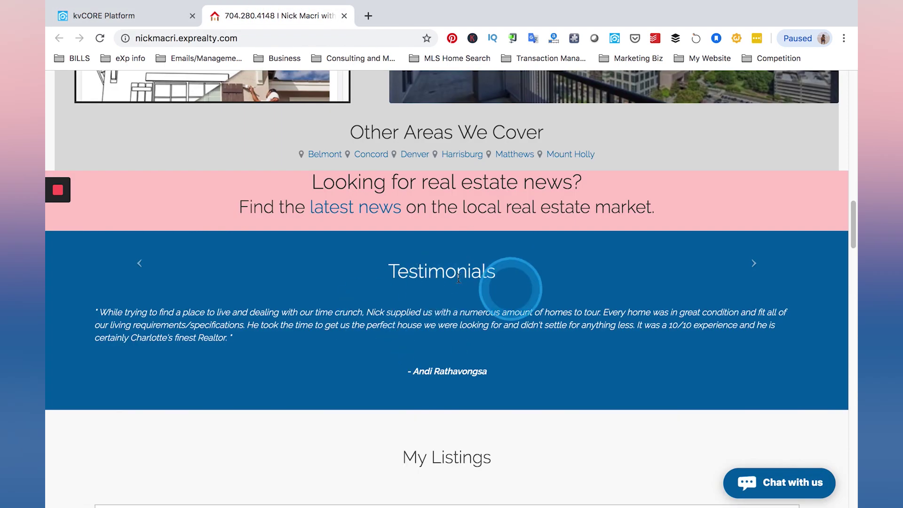
scroll(442, 291, "up", 10)
scroll(432, 299, "down", 12)
scroll(432, 304, "down", 6)
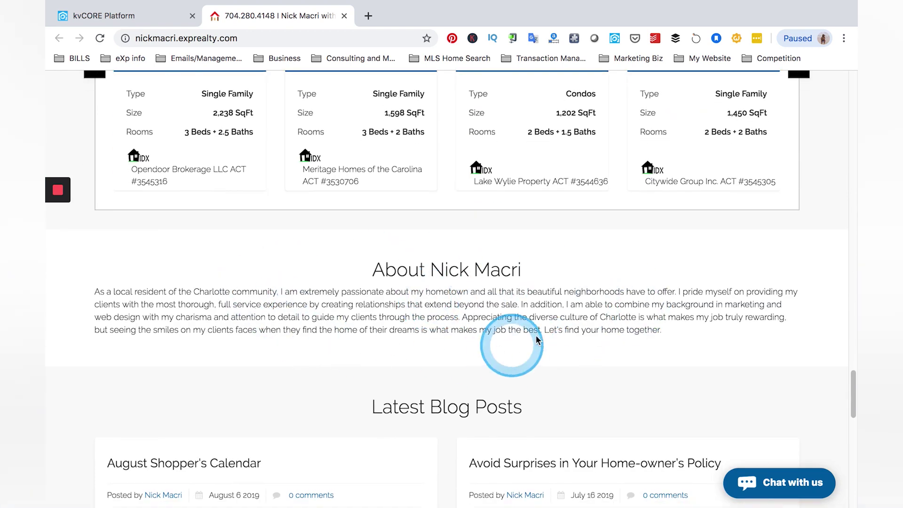
scroll(442, 282, "down", 1)
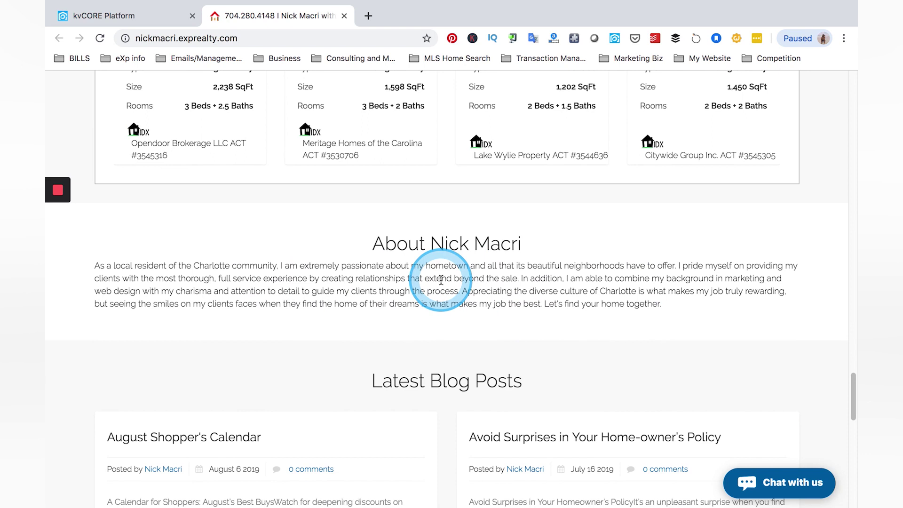
Examine the About section on the agent's public website and return to the site's main navigation
scroll(440, 280, "down", 1)
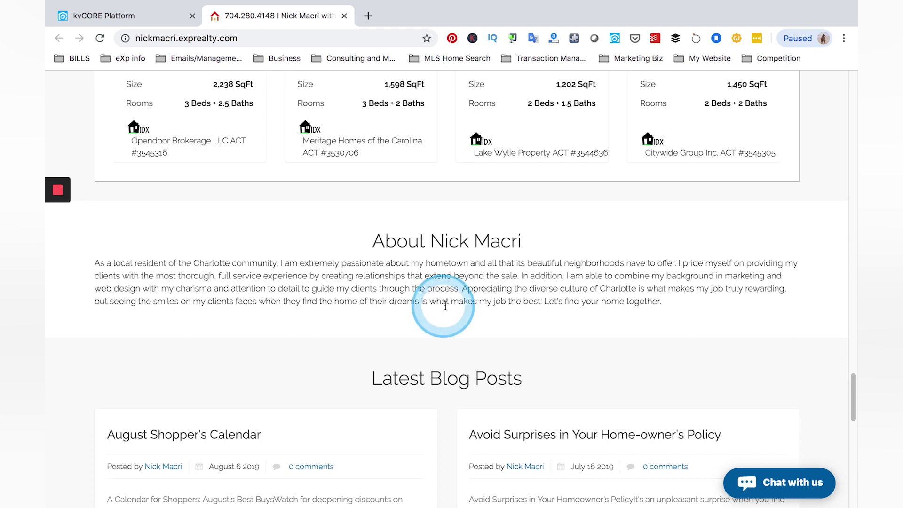
scroll(500, 235, "up", 20)
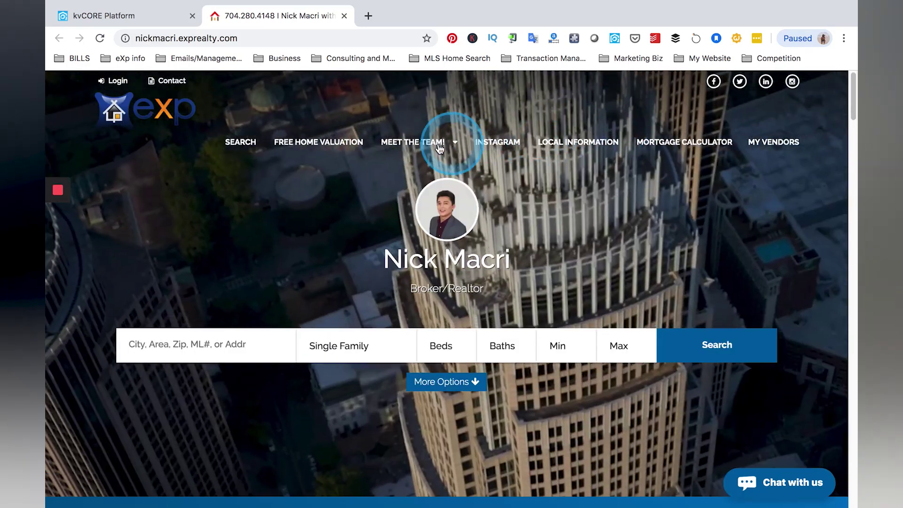
mouse_move(391, 146)
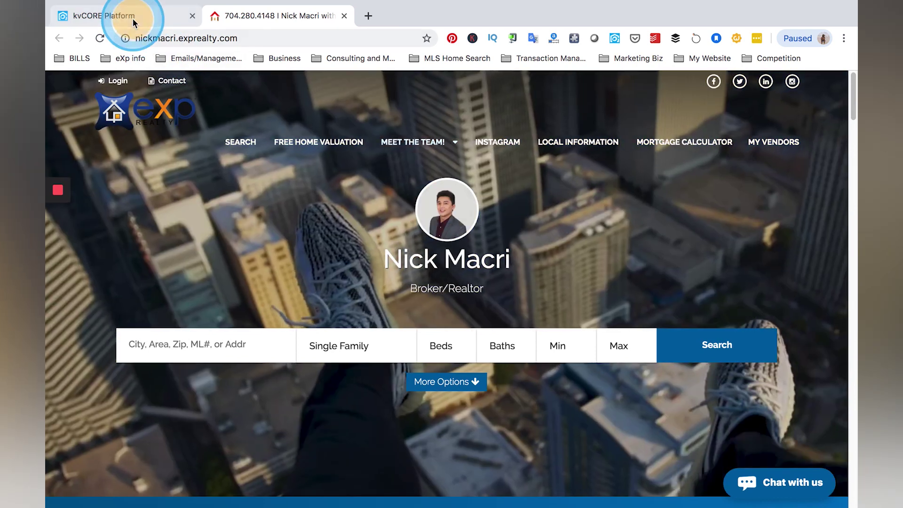
Return to the kvCORE profile editor and review the agent's signature
left_click(120, 15)
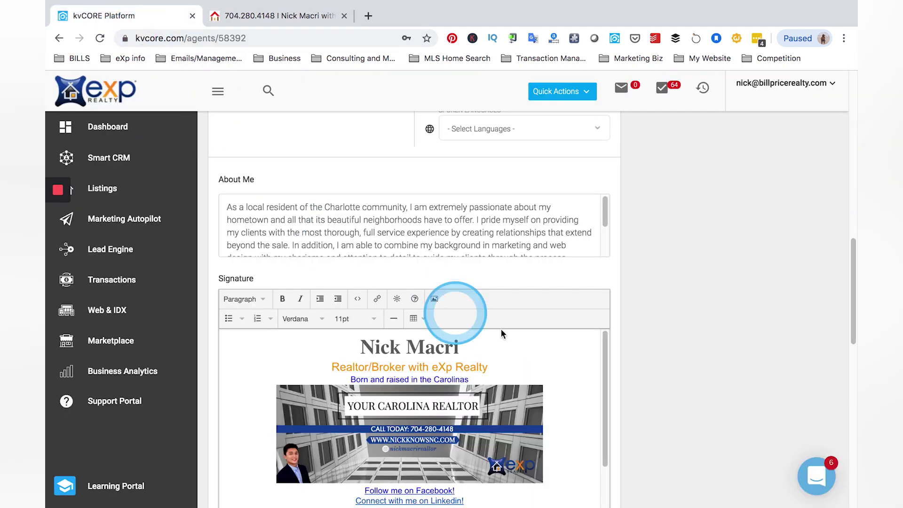
scroll(690, 323, "down", 2)
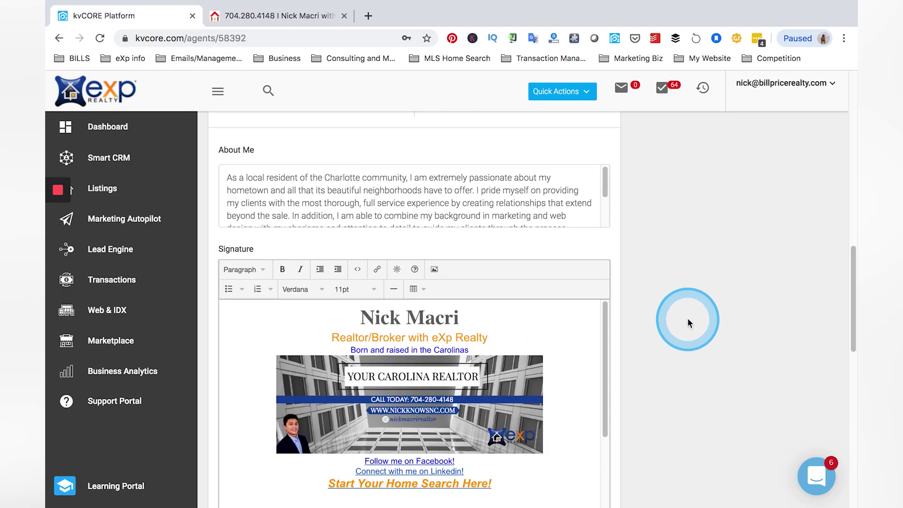
scroll(688, 315, "down", 2)
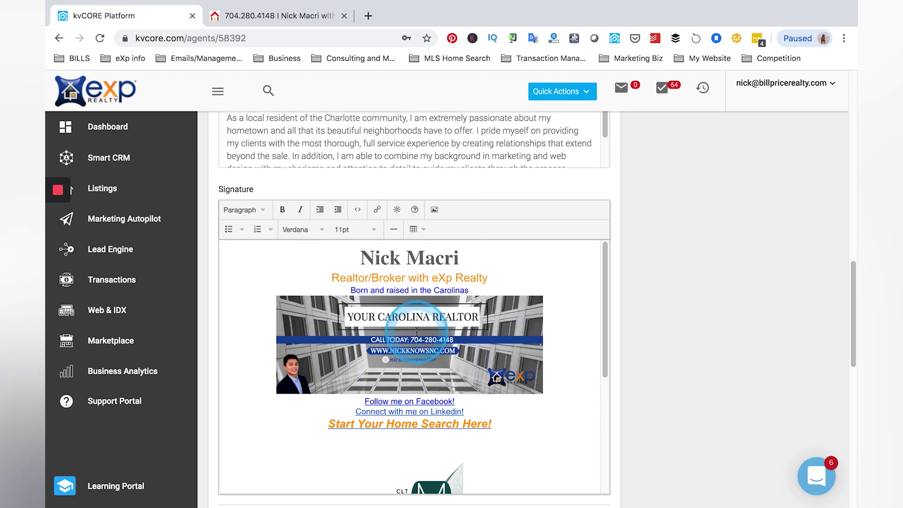
Review the Credentials, Background, Education, Experience, Achievements and Community Involvement fields of the agent's profile
scroll(702, 346, "down", 5)
scroll(701, 346, "down", 4)
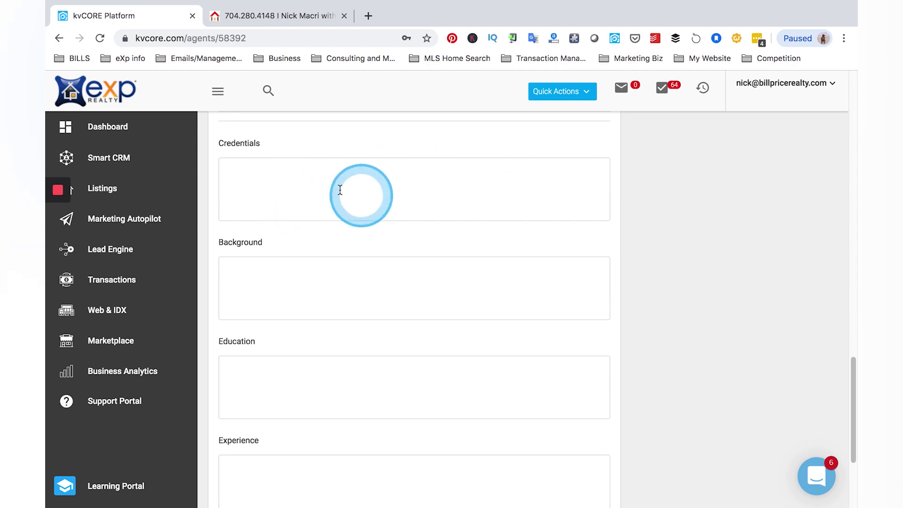
scroll(329, 197, "down", 1)
scroll(275, 283, "down", 3)
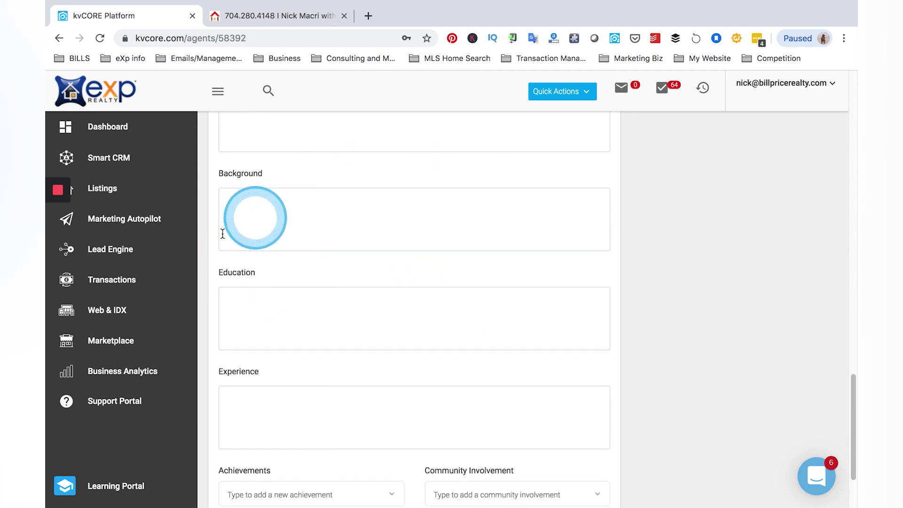
scroll(279, 343, "up", 4)
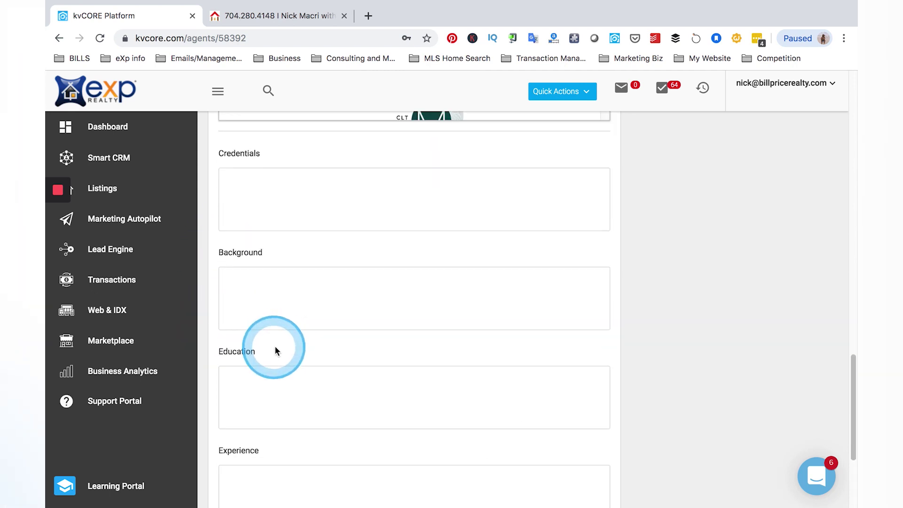
scroll(294, 402, "down", 3)
scroll(293, 402, "down", 1)
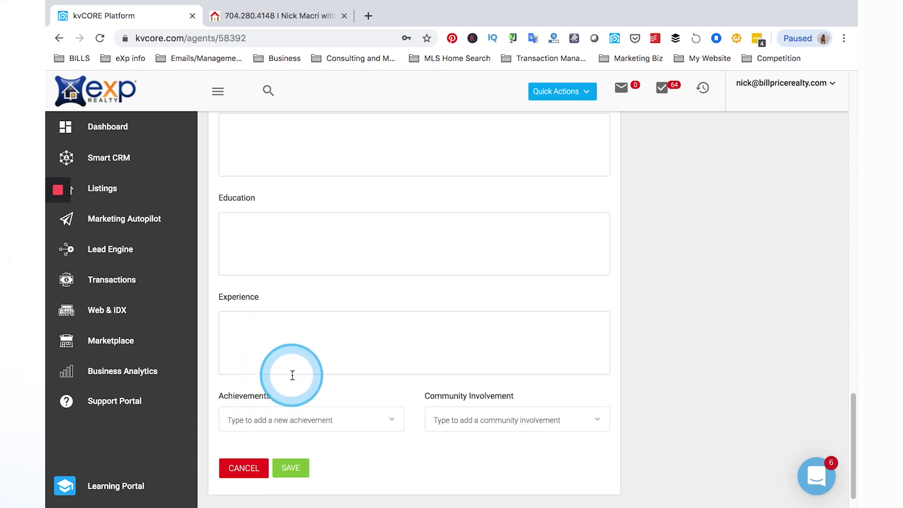
Open the Agent Profile page on the public website and examine the agent's information and About text
left_click(270, 7)
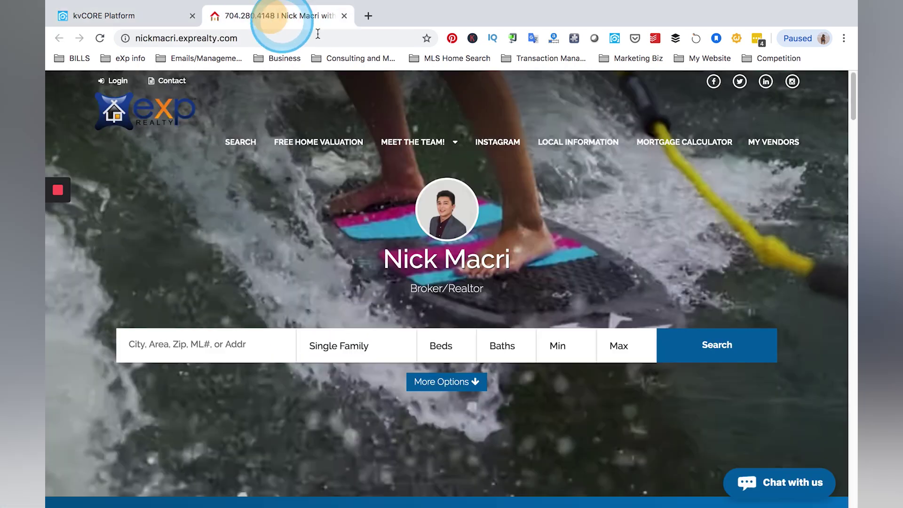
left_click(412, 141)
left_click(413, 171)
left_click(414, 173)
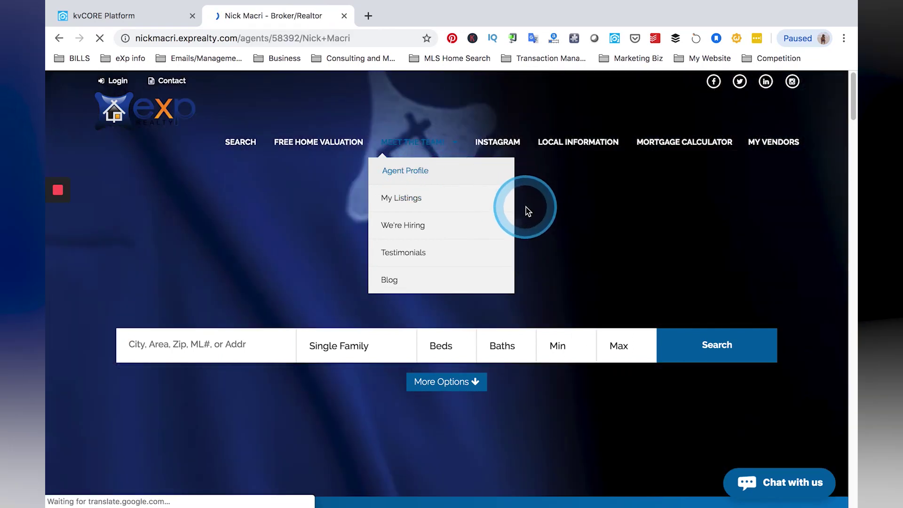
scroll(562, 240, "down", 6)
scroll(546, 183, "up", 2)
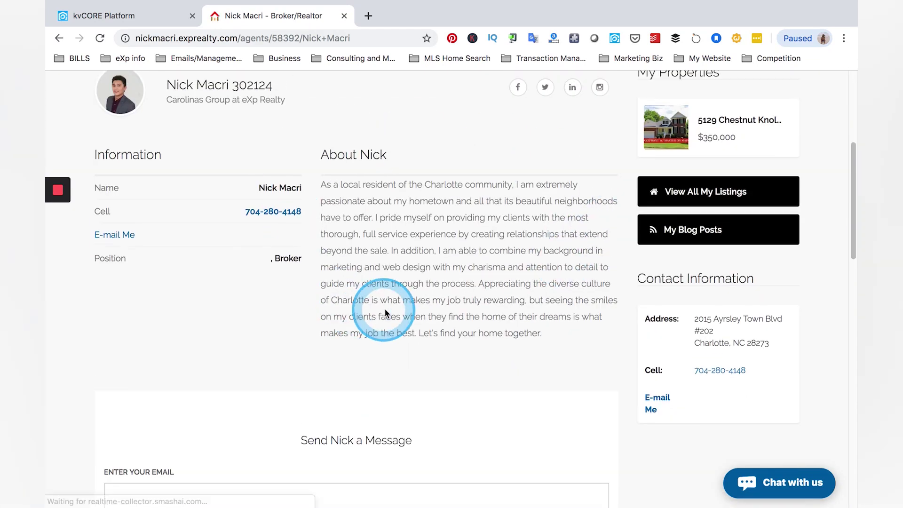
Return to the kvCORE profile editor and look back over the profile up to the agent's main details
left_click(131, 24)
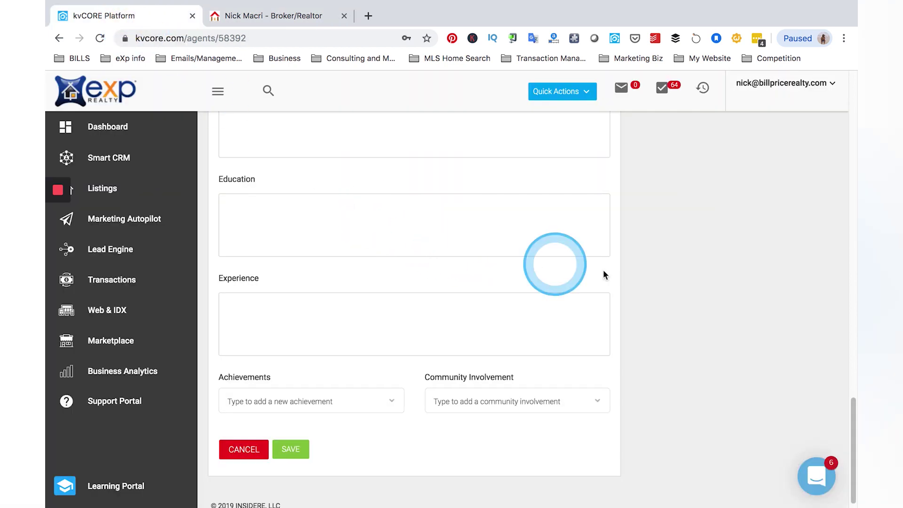
left_click(692, 292)
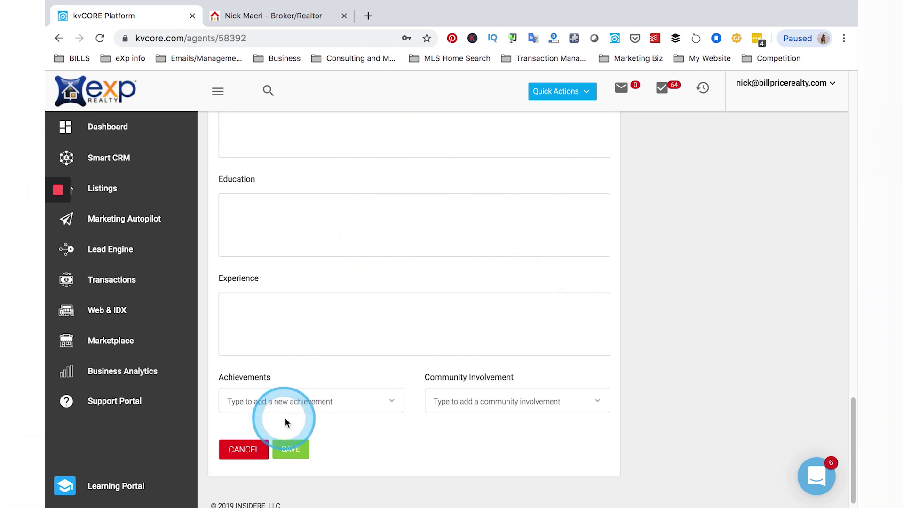
scroll(421, 279, "up", 8)
scroll(421, 279, "up", 15)
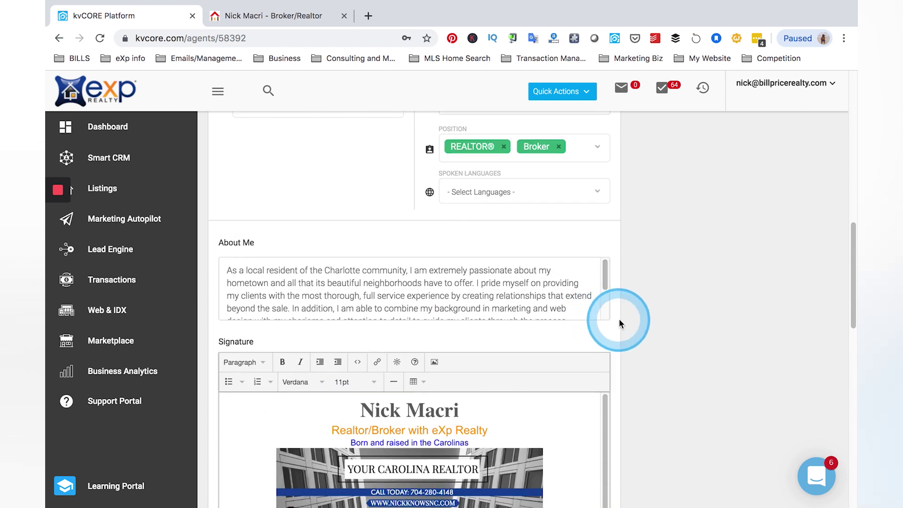
scroll(615, 319, "up", 3)
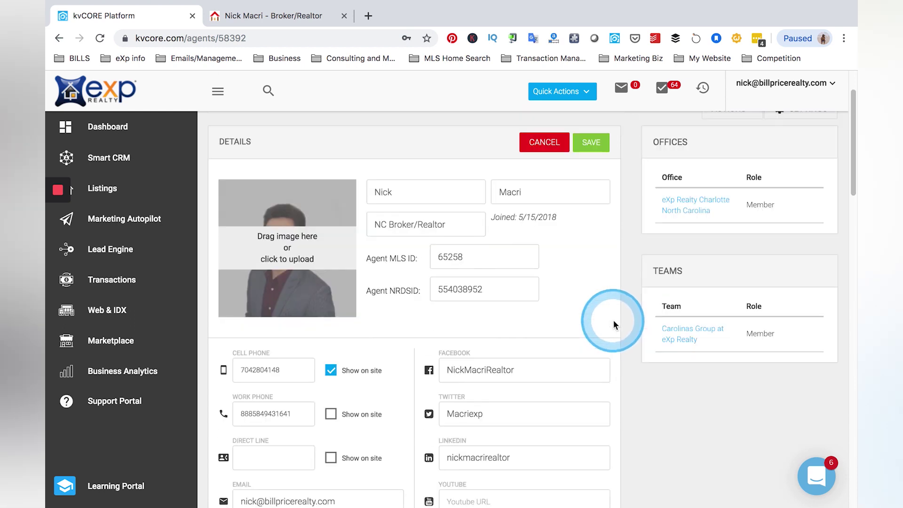
scroll(633, 281, "up", 2)
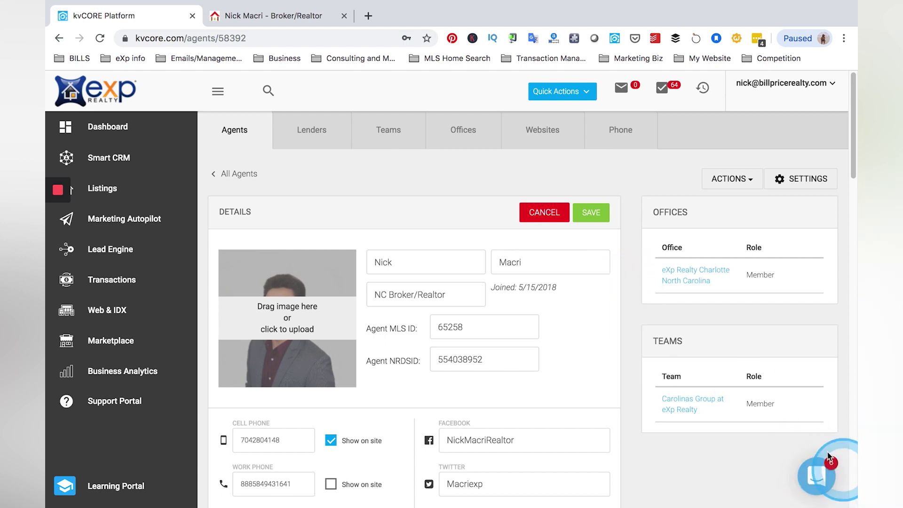
View the support chat's contact options, close the chat, and save the agent's profile
left_click(814, 478)
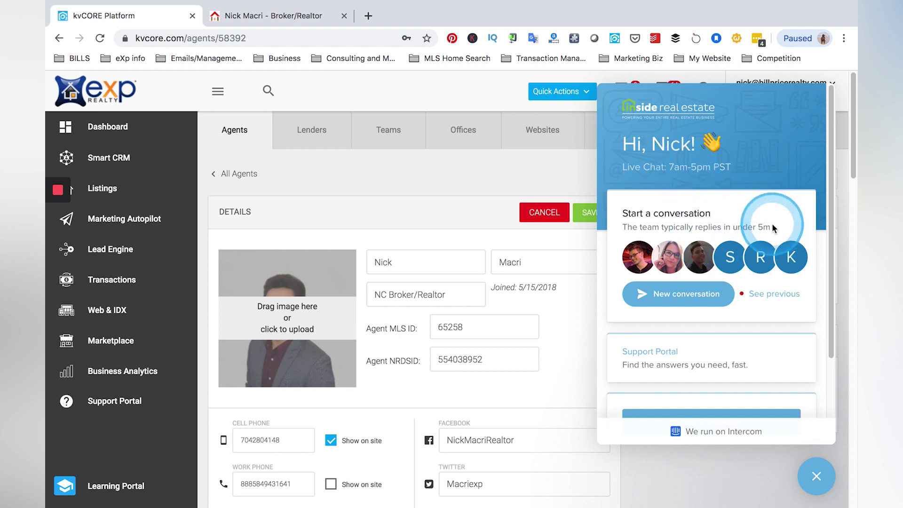
left_click(814, 474)
left_click(589, 212)
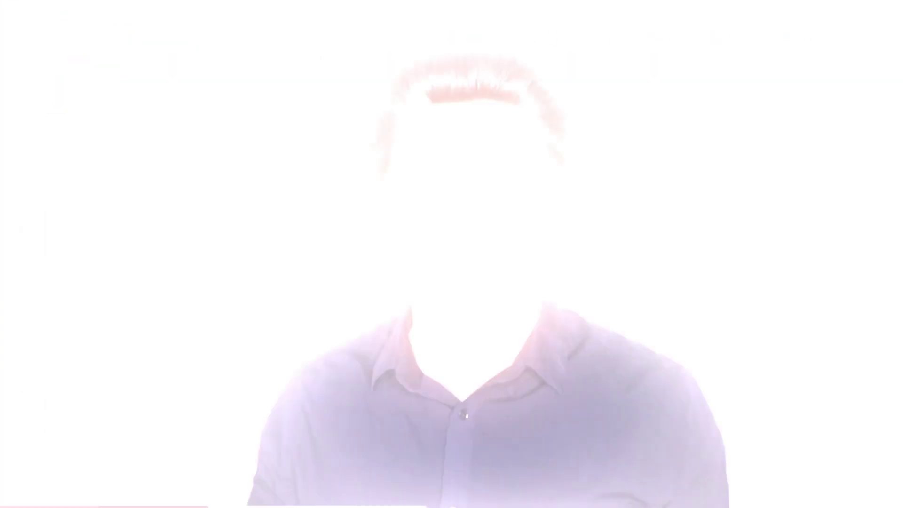